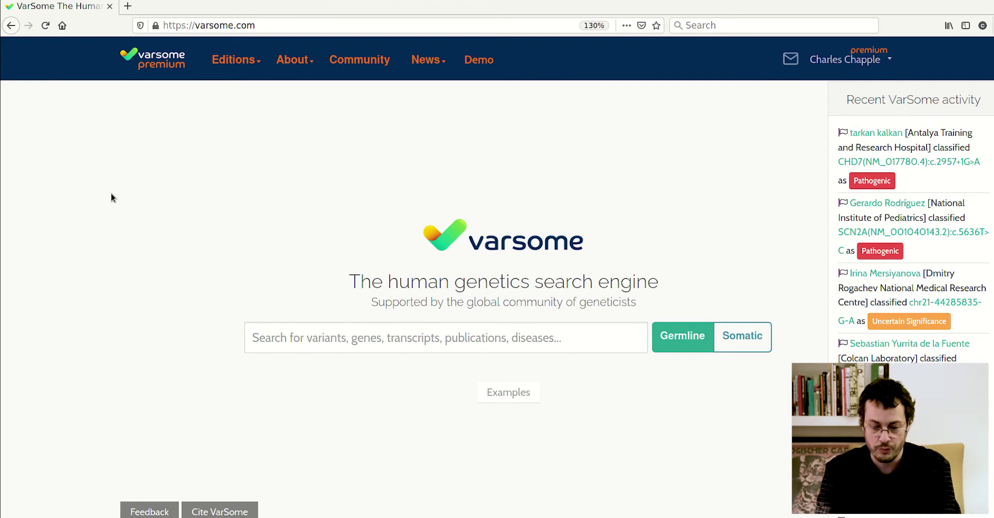
Paste BRAF:V600E into the search box and launch a somatic search
click(278, 327)
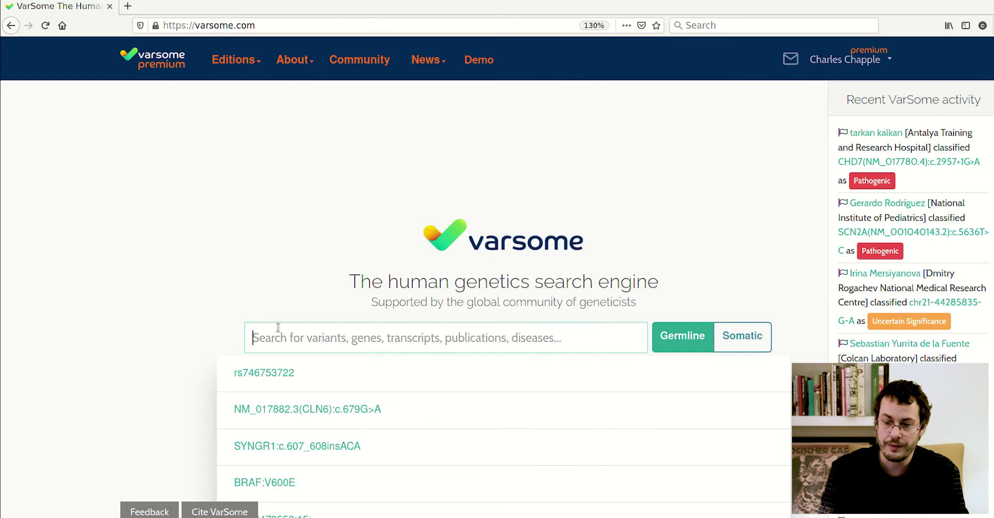
text(BRAF:V600E)
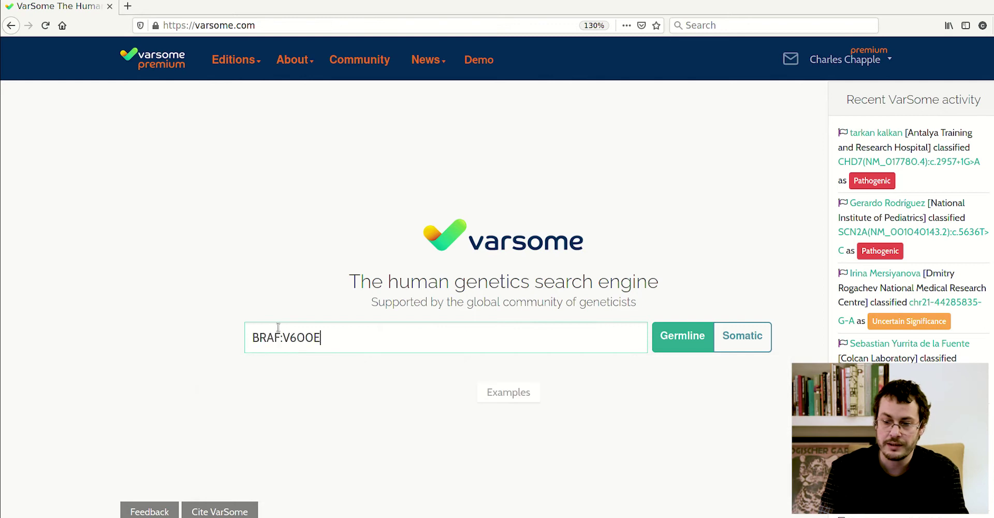
click(730, 342)
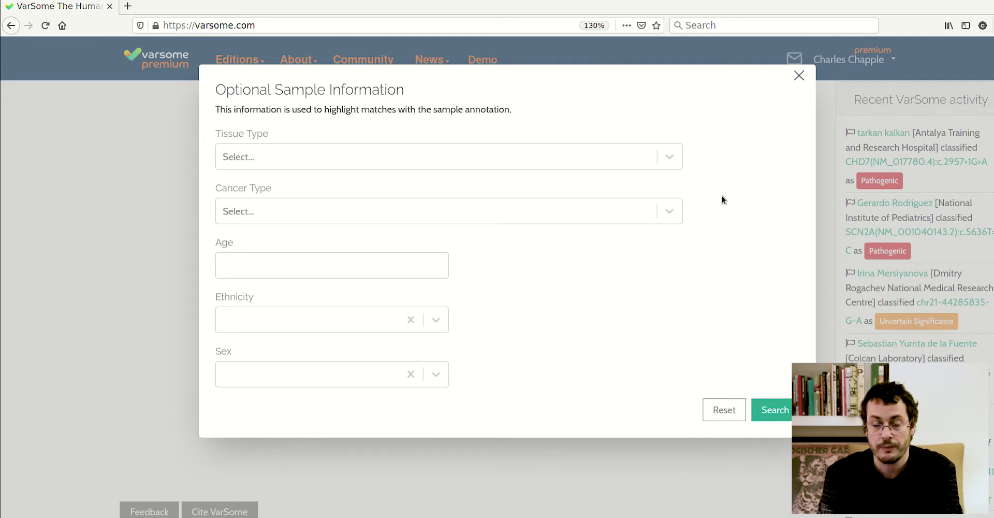
Fill the sample form with Skin tissue, Melanoma, age 67, Finnish ethnicity and Female sex
click(671, 159)
text(ski)
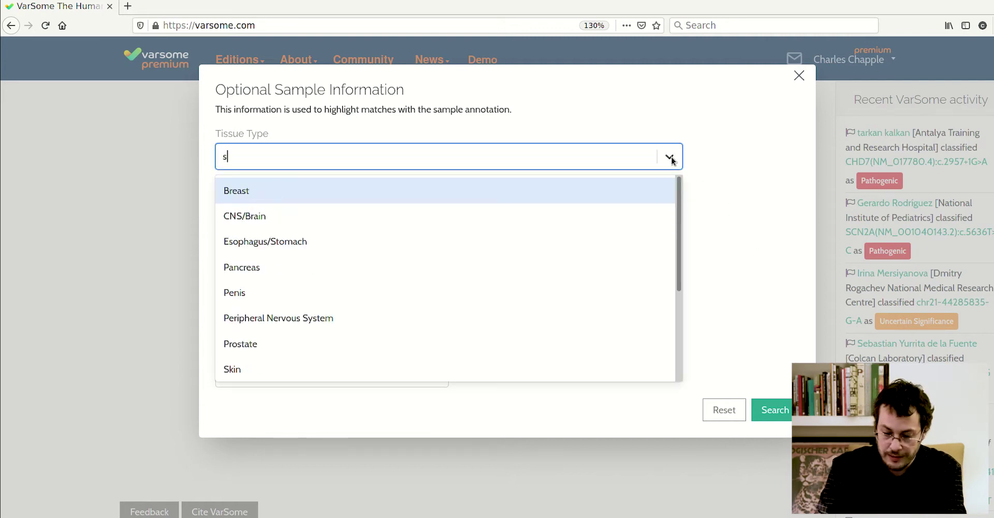
click(619, 191)
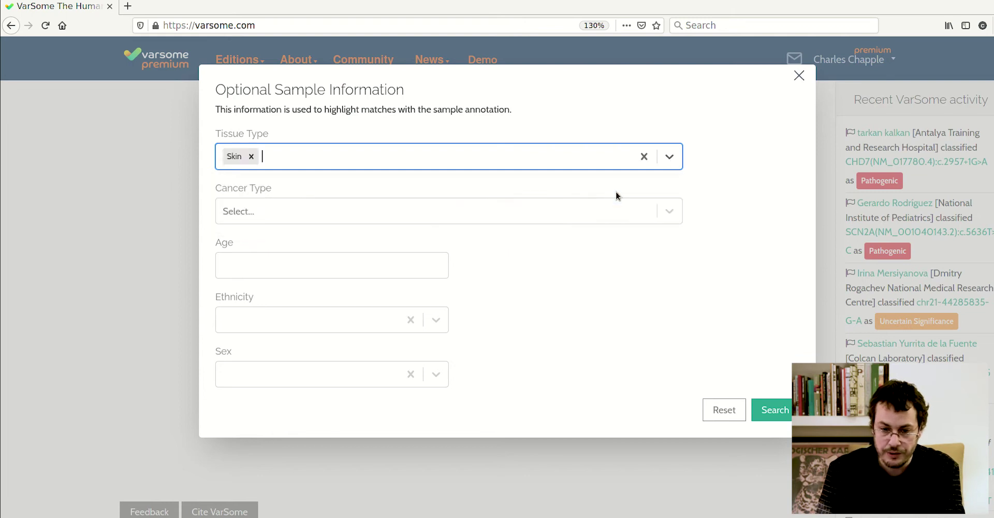
click(509, 215)
text(melano)
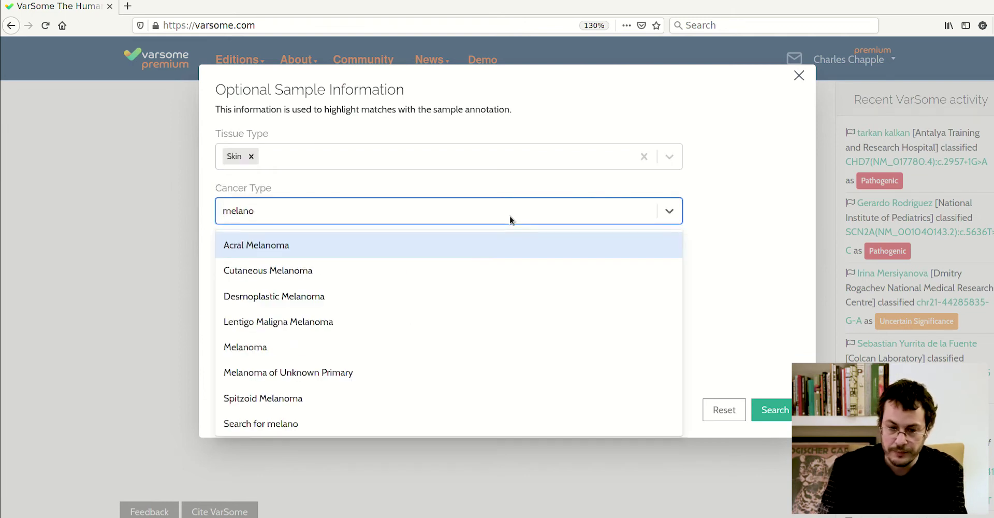
click(434, 346)
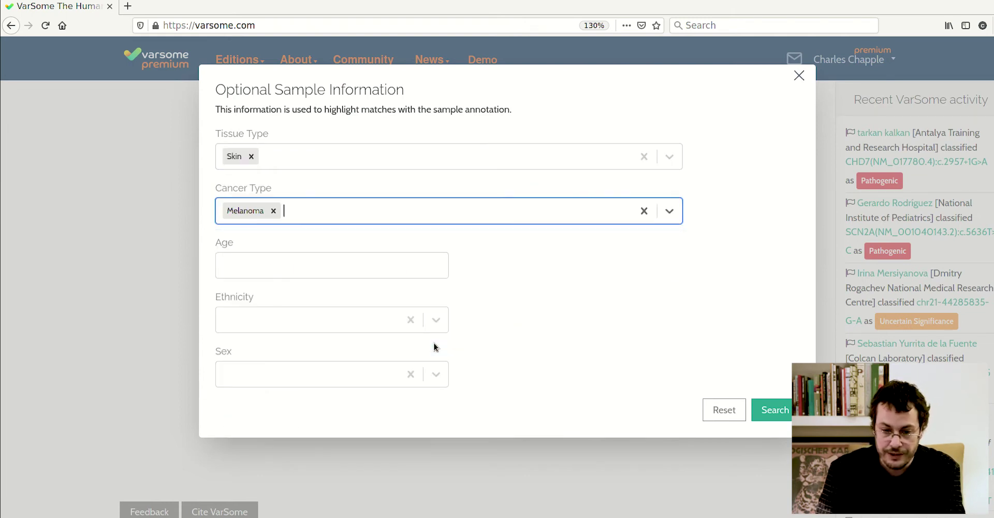
click(380, 270)
text(67)
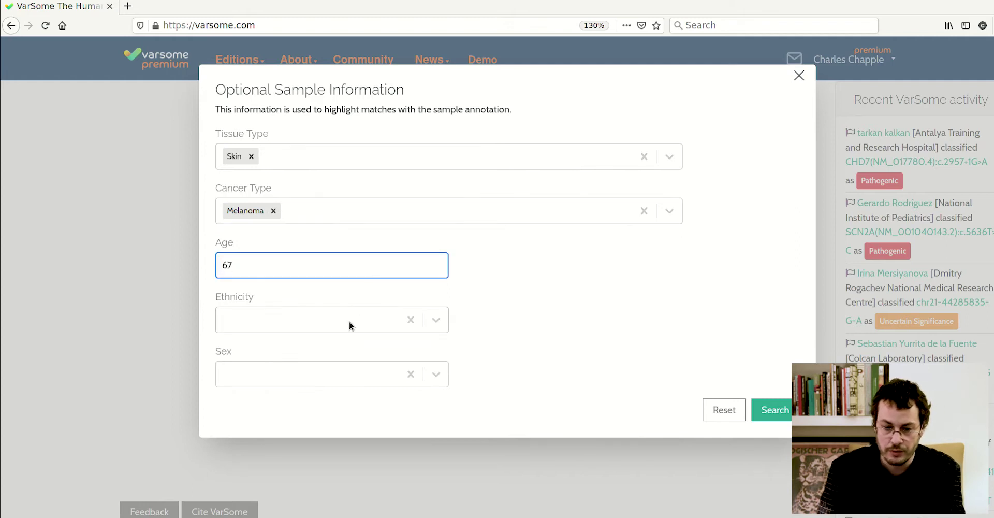
click(349, 321)
click(319, 430)
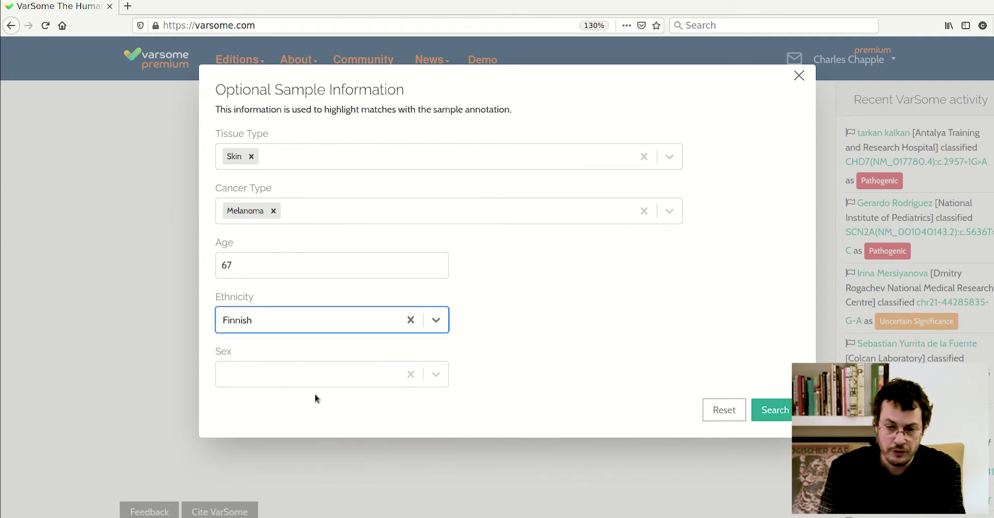
click(319, 376)
click(322, 436)
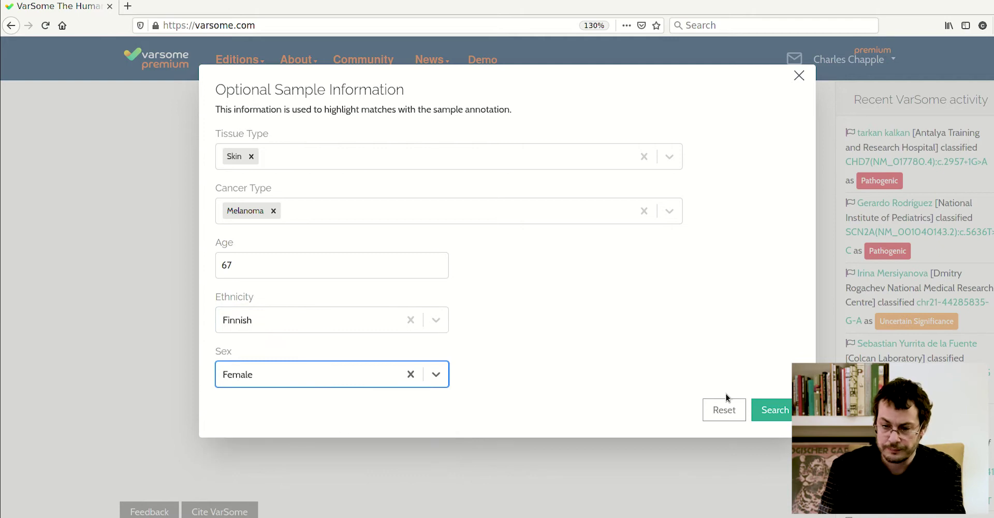
Submit the search and scroll through the AMP classification rules behind the Tier I verdict
click(772, 411)
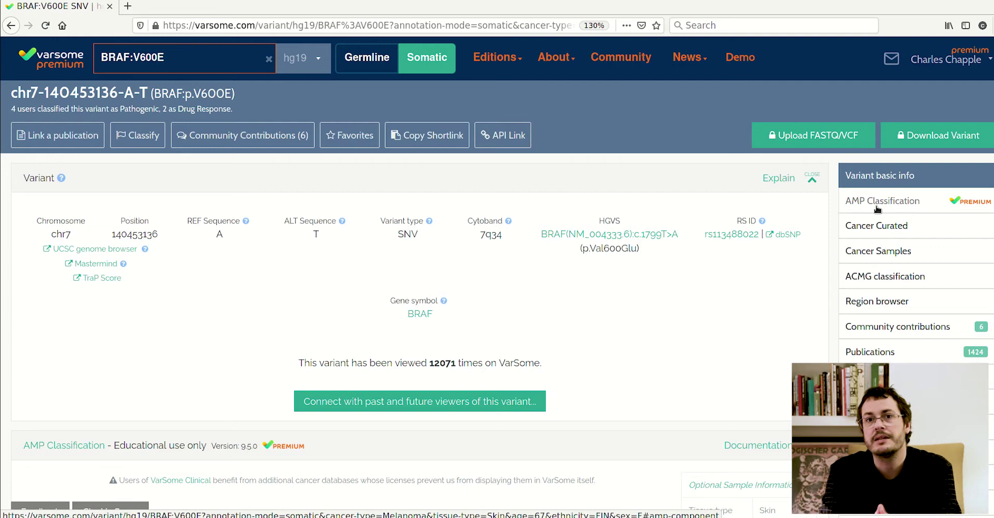
click(878, 207)
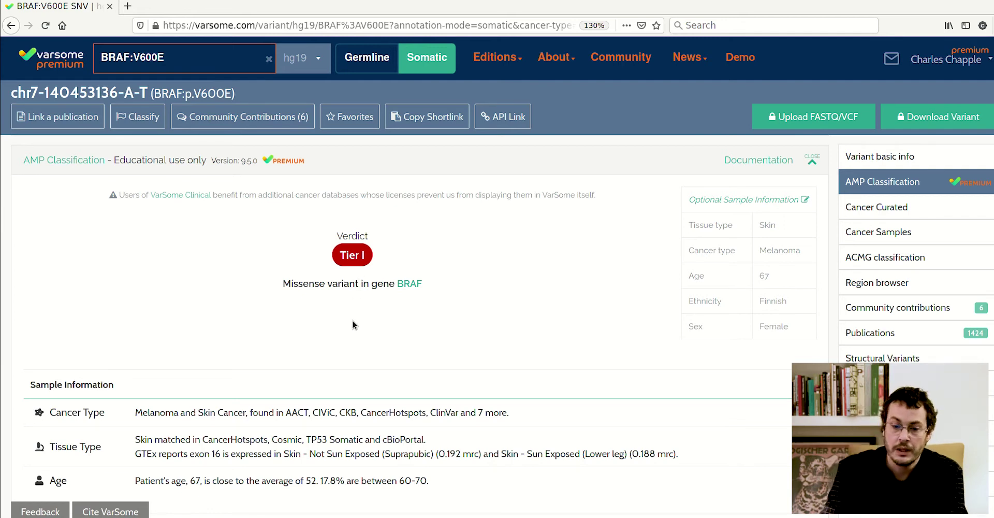
scroll(354, 324, down, 3)
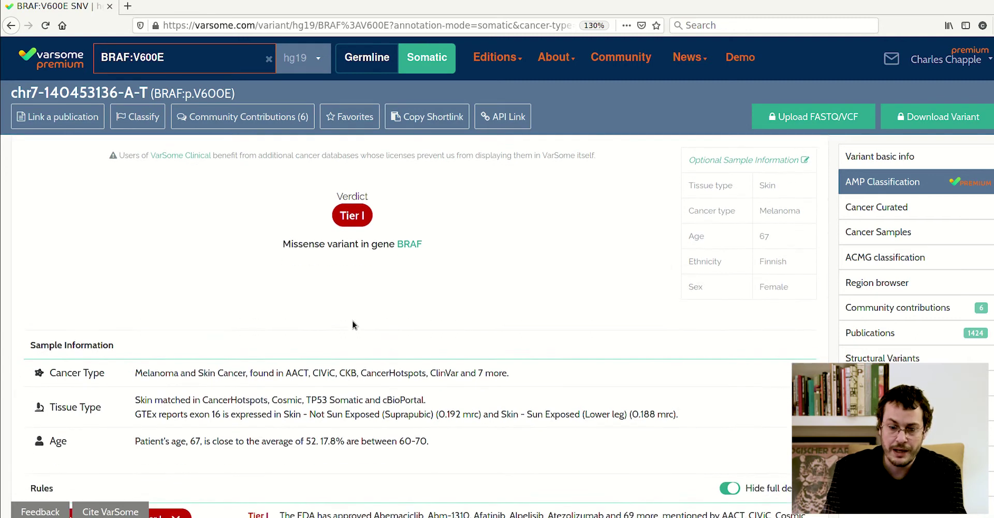
scroll(432, 329, down, 5)
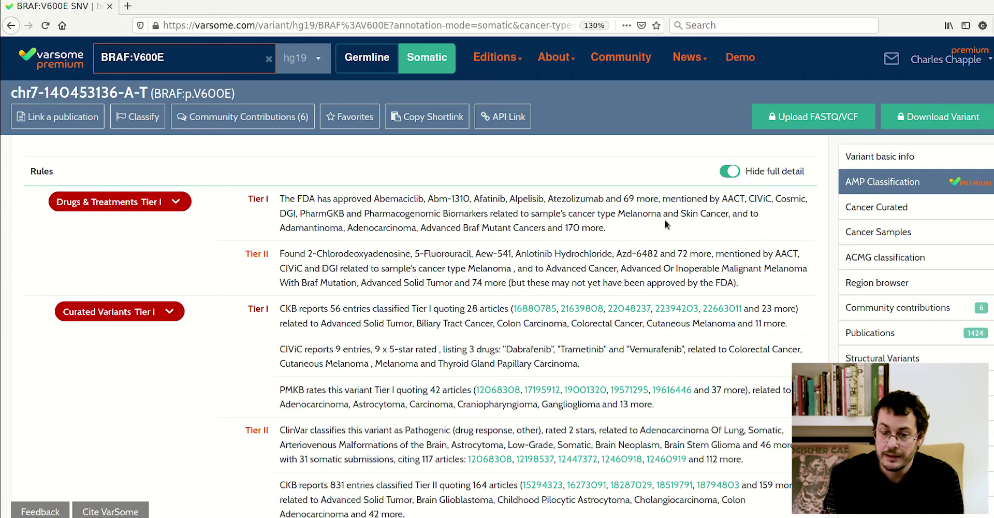
Review the detailed AMP rule rows, including the note about no equivalent amino-acids
click(730, 173)
click(731, 172)
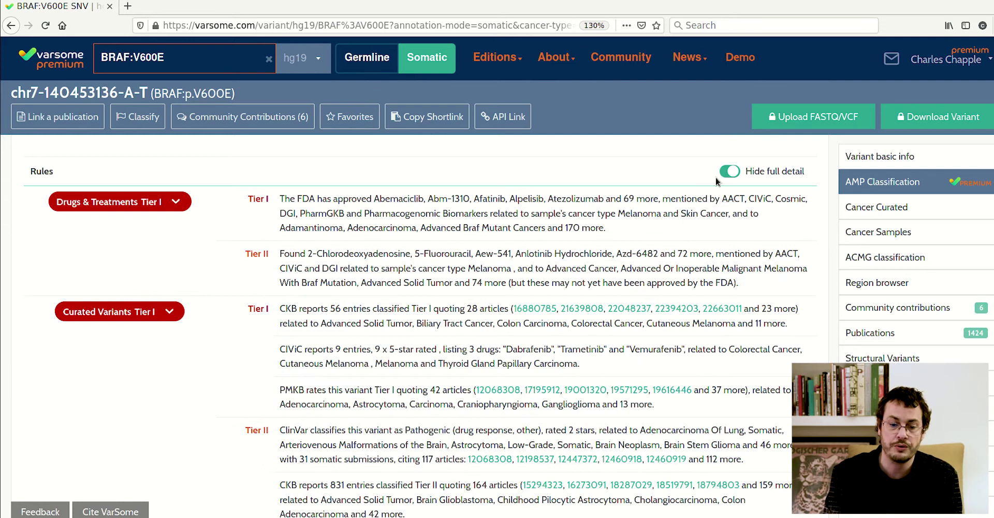
scroll(685, 197, down, 3)
scroll(675, 208, down, 6)
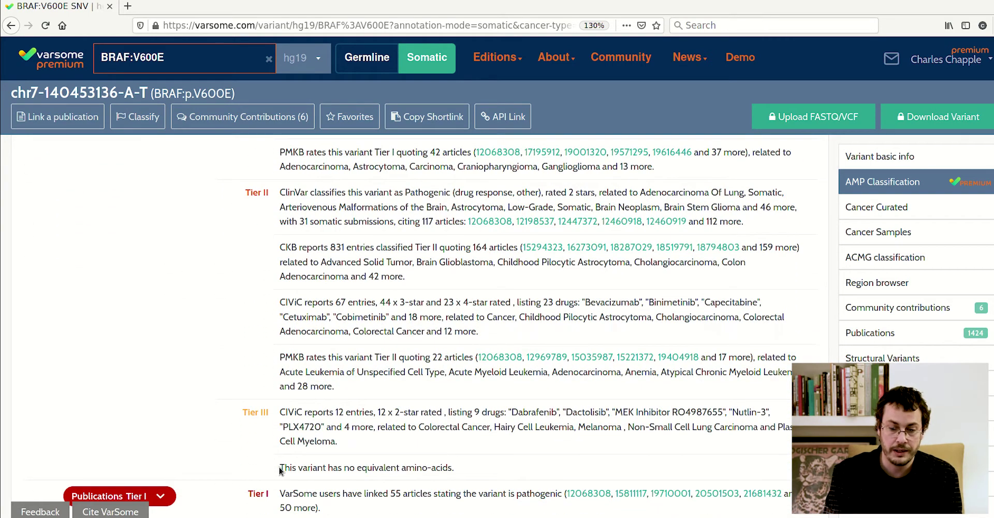
drag(279, 467, 458, 474)
click(468, 467)
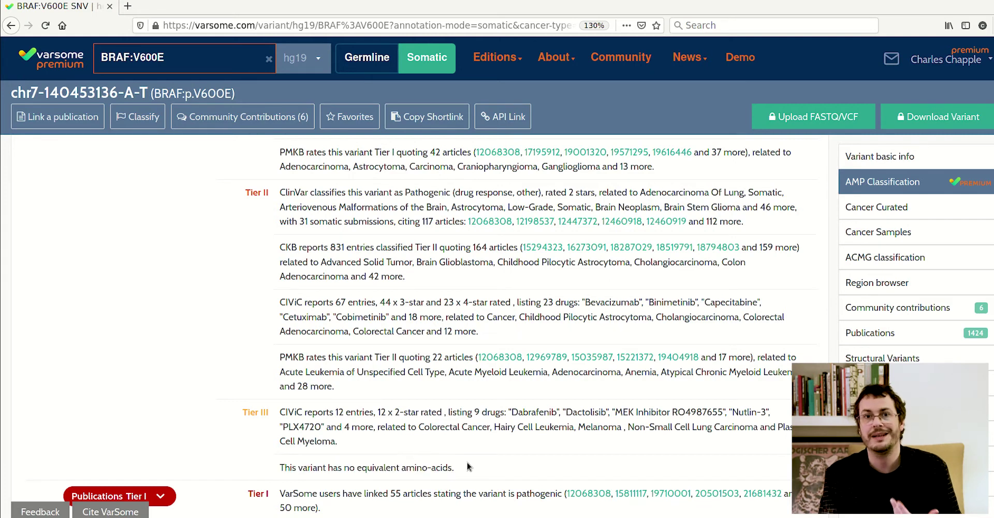
scroll(457, 349, down, 1)
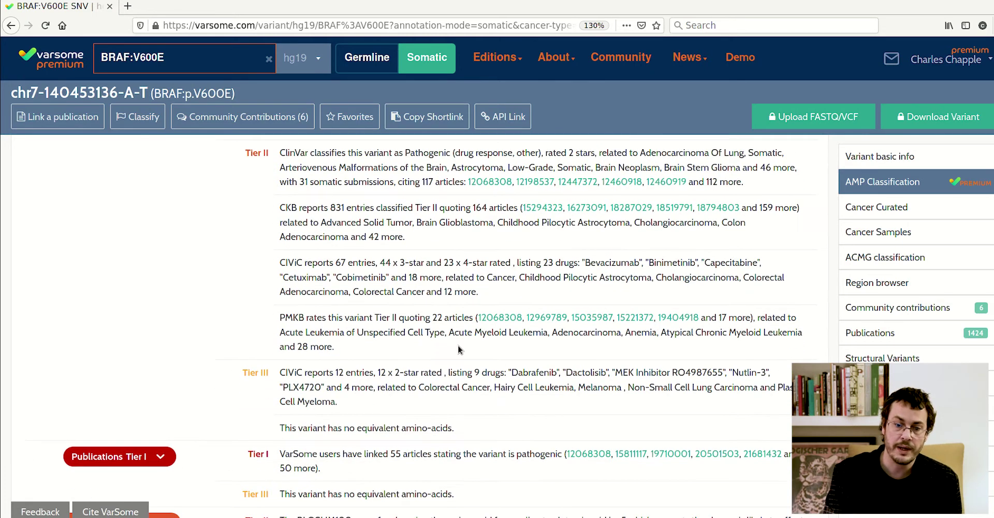
scroll(457, 349, up, 7)
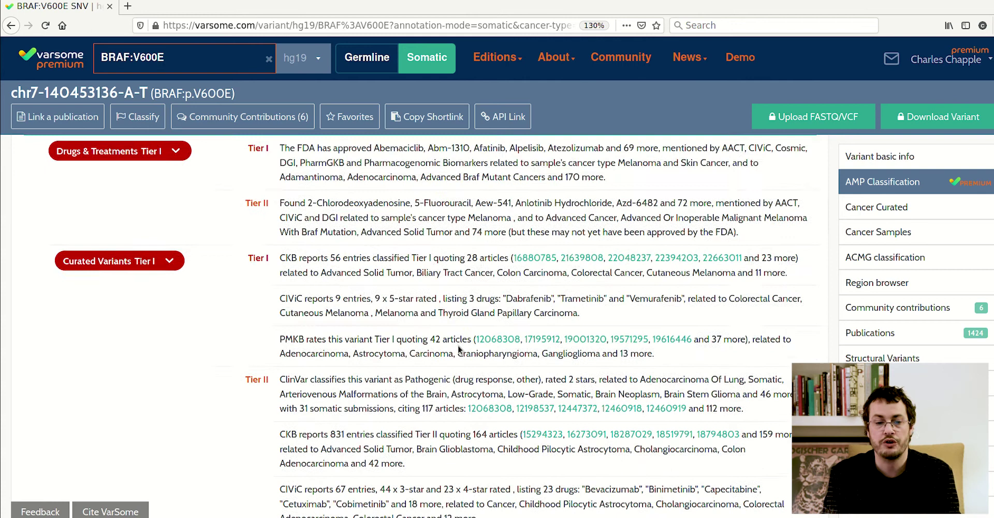
Downgrade the Drugs & Treatments rule to Tier IV, dropping the verdict to Tier II
click(177, 203)
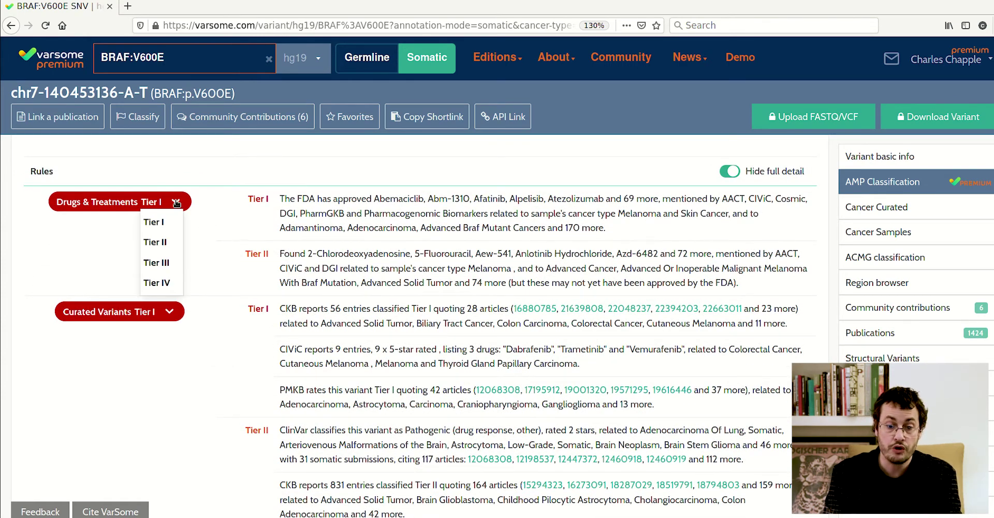
scroll(396, 307, up, 5)
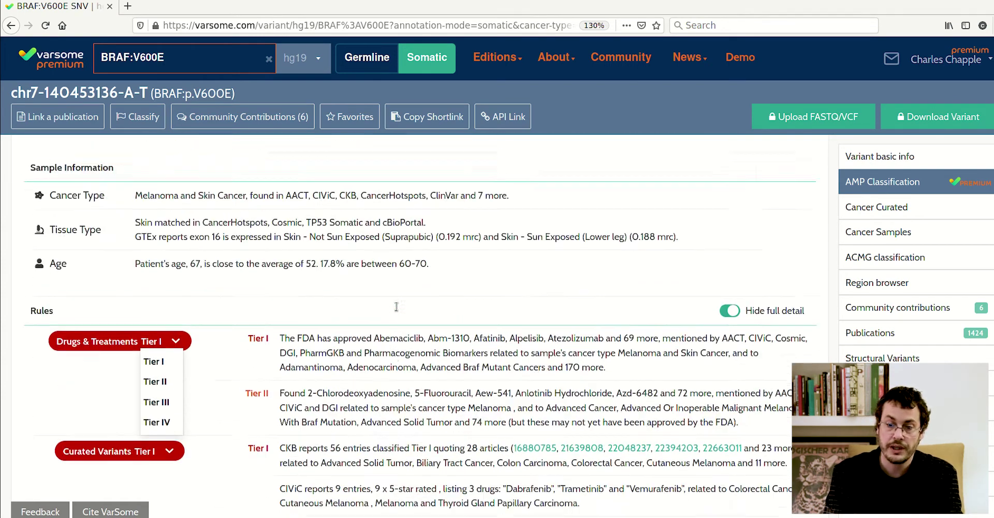
click(158, 480)
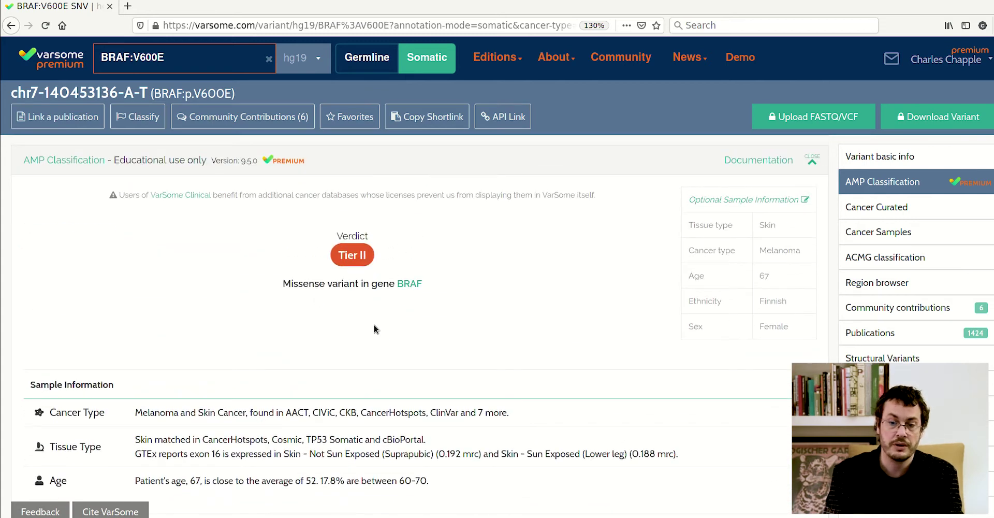
scroll(374, 325, down, 2)
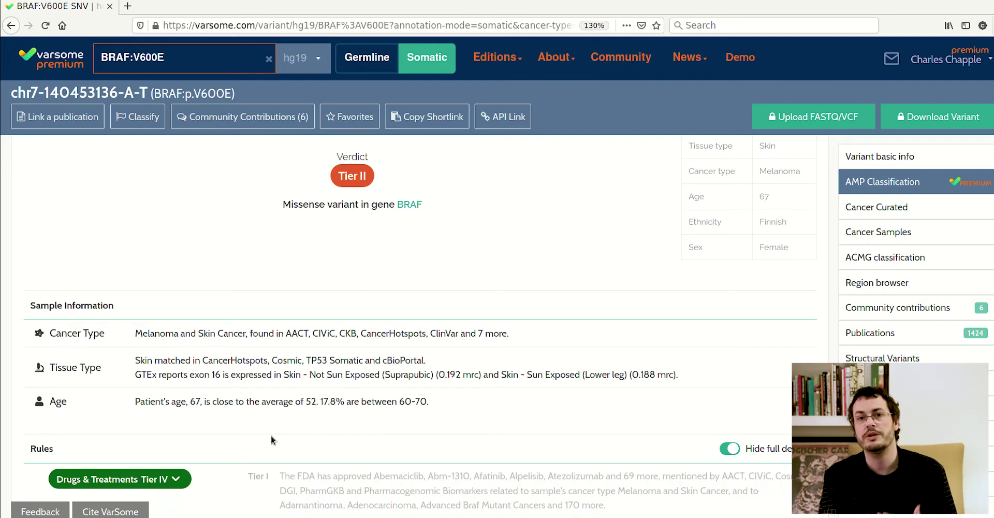
Set the Drugs & Treatments rule back to Tier I
click(176, 482)
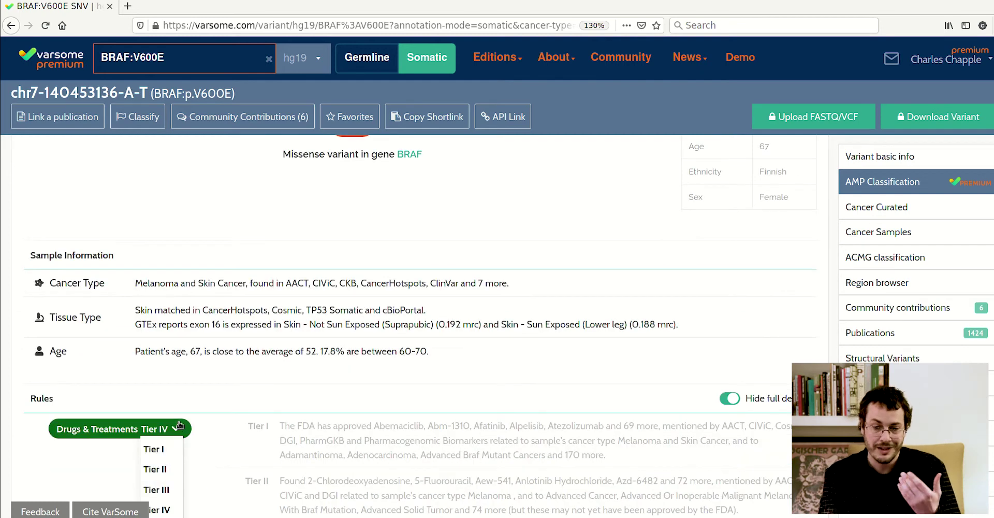
click(396, 399)
scroll(399, 399, down, 2)
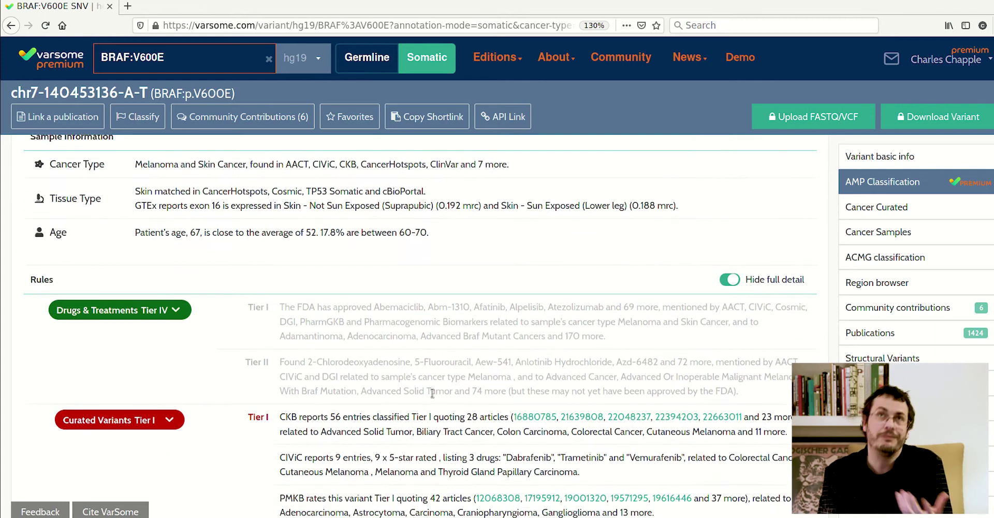
click(176, 312)
click(153, 330)
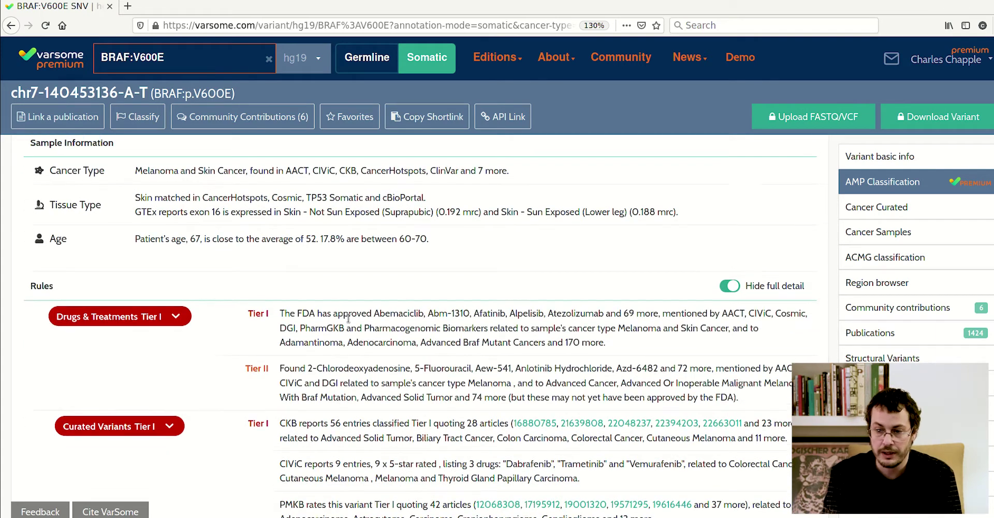
scroll(356, 319, up, 5)
scroll(363, 318, down, 3)
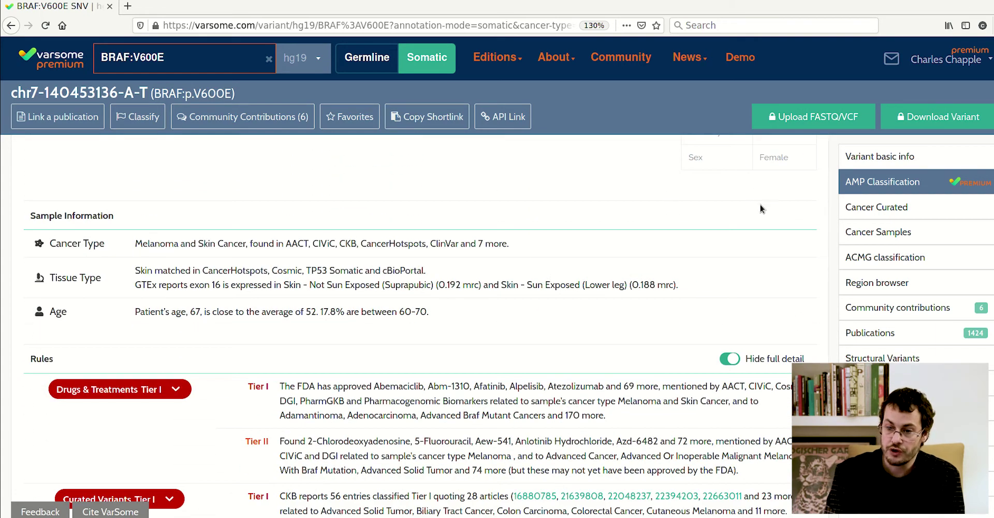
Jump to Cancer Curated and scroll through the PMKB Tier 1 tumor entries and CIViC summary and evidence
click(934, 208)
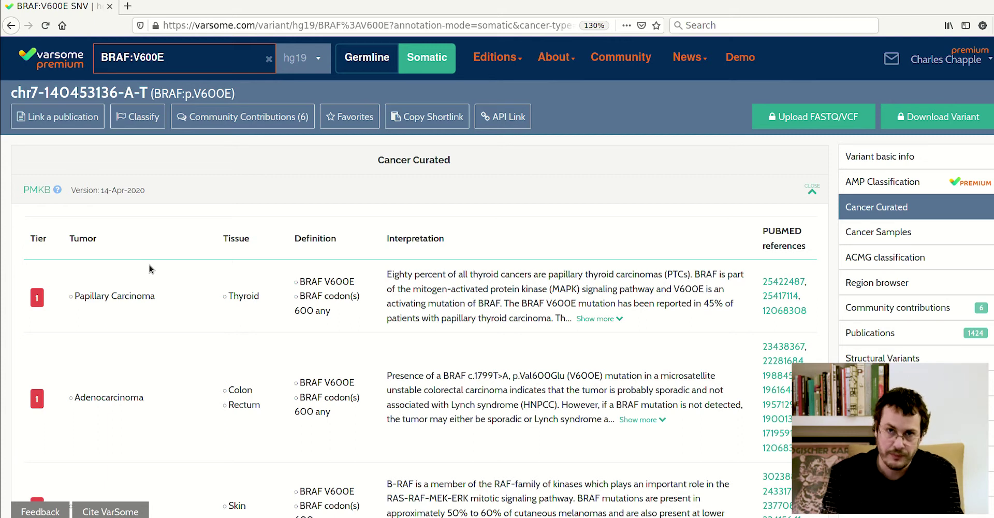
scroll(149, 269, down, 1)
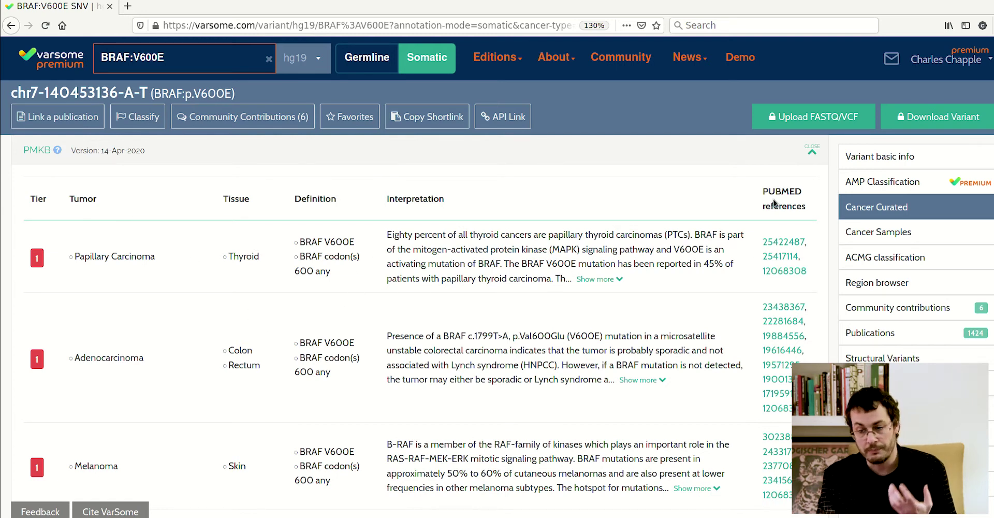
scroll(672, 310, down, 4)
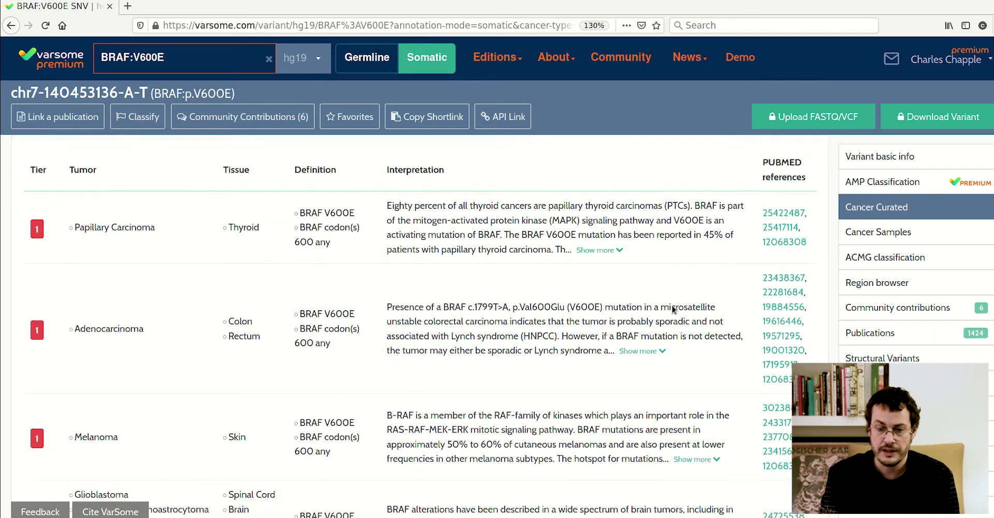
scroll(672, 310, down, 10)
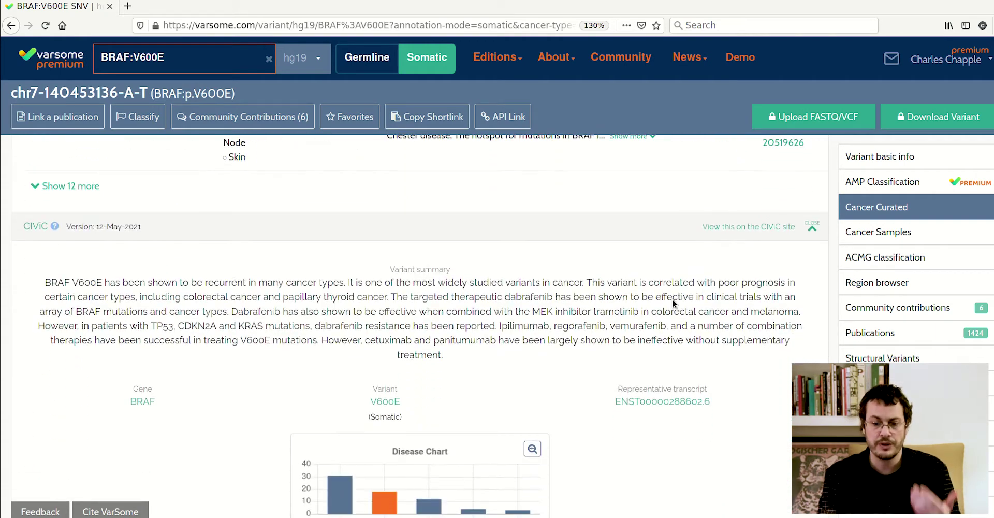
scroll(634, 266, down, 2)
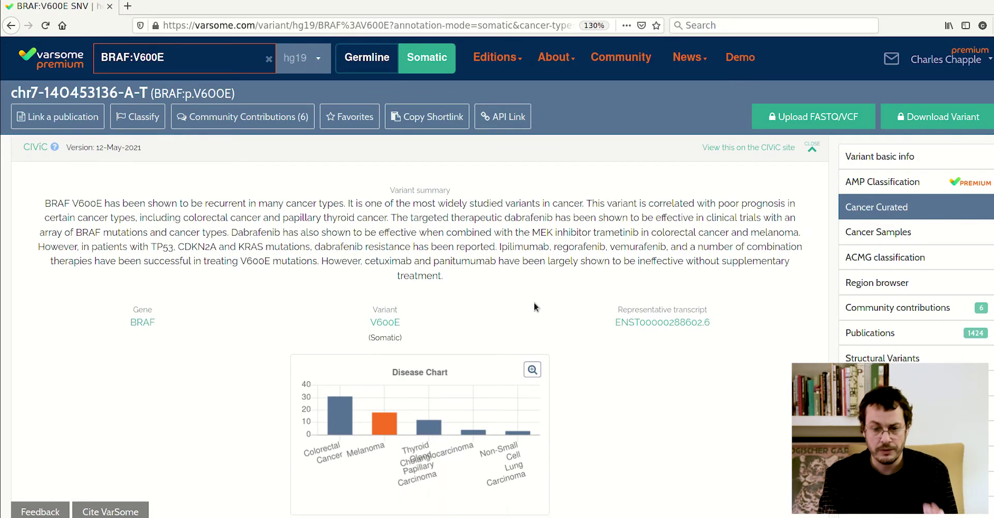
scroll(571, 354, down, 1)
scroll(572, 356, down, 6)
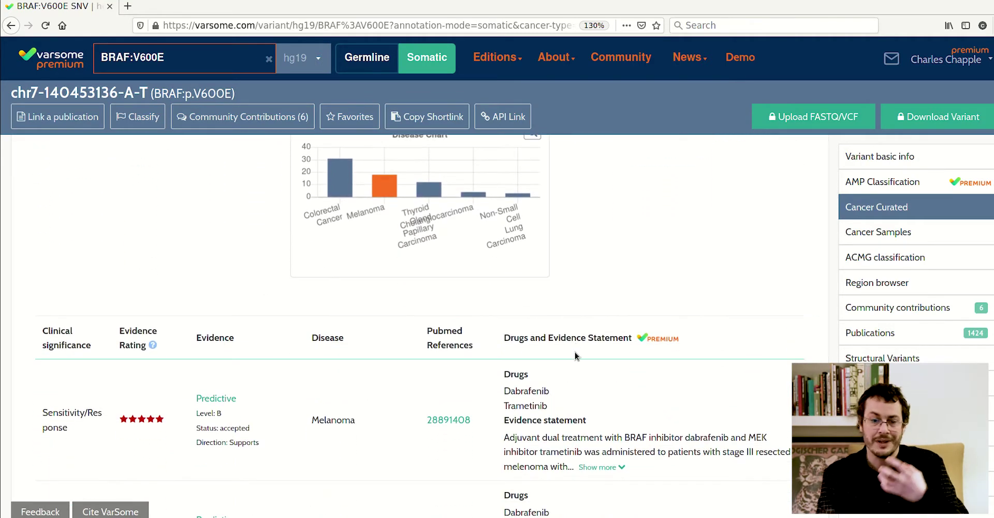
scroll(575, 353, down, 6)
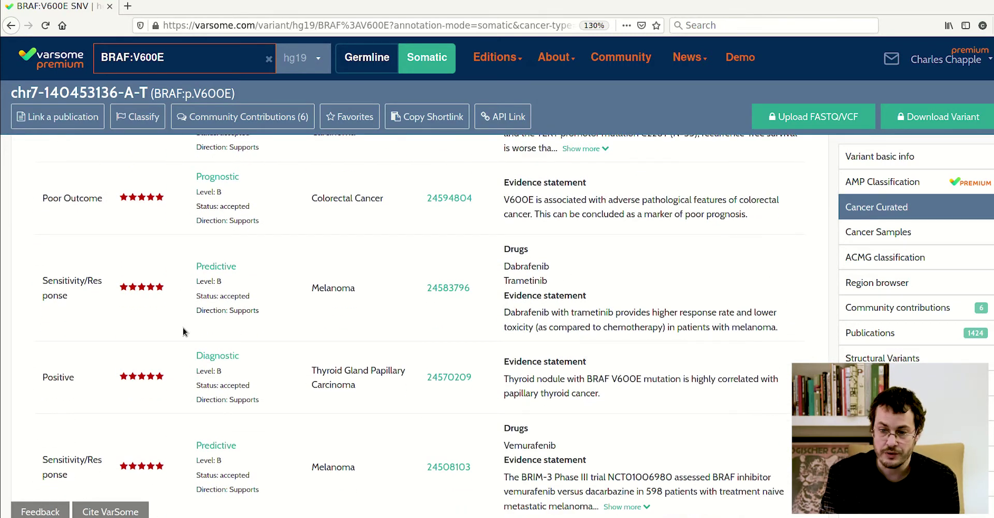
Jump to Cancer Samples and scroll through the Data Summary, COSMIC and 831-sample Cancer Hotspots charts
click(921, 238)
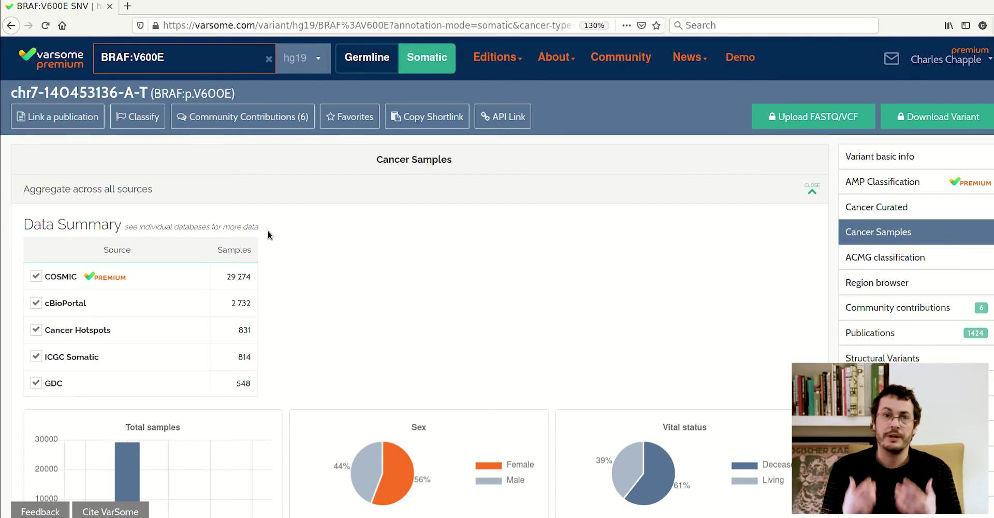
scroll(268, 231, down, 3)
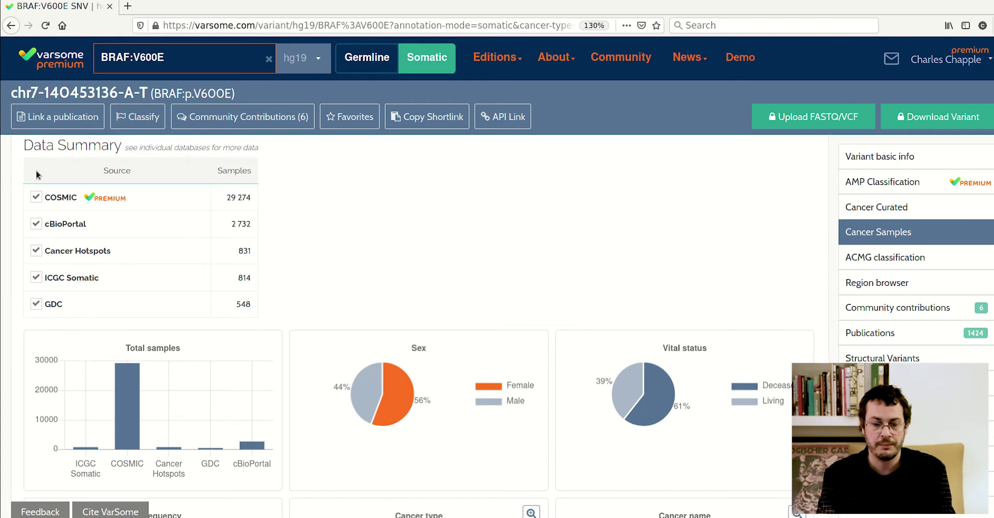
scroll(362, 290, down, 4)
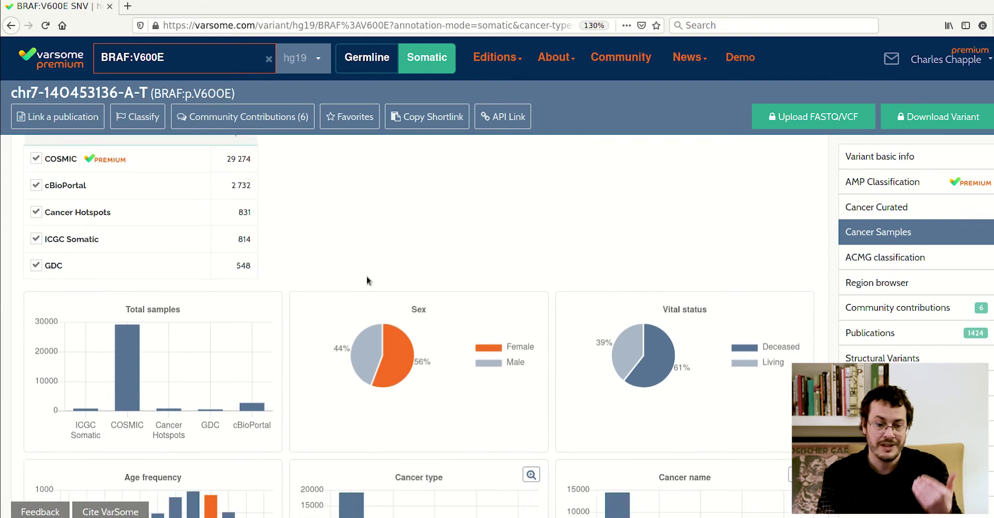
scroll(400, 275, down, 8)
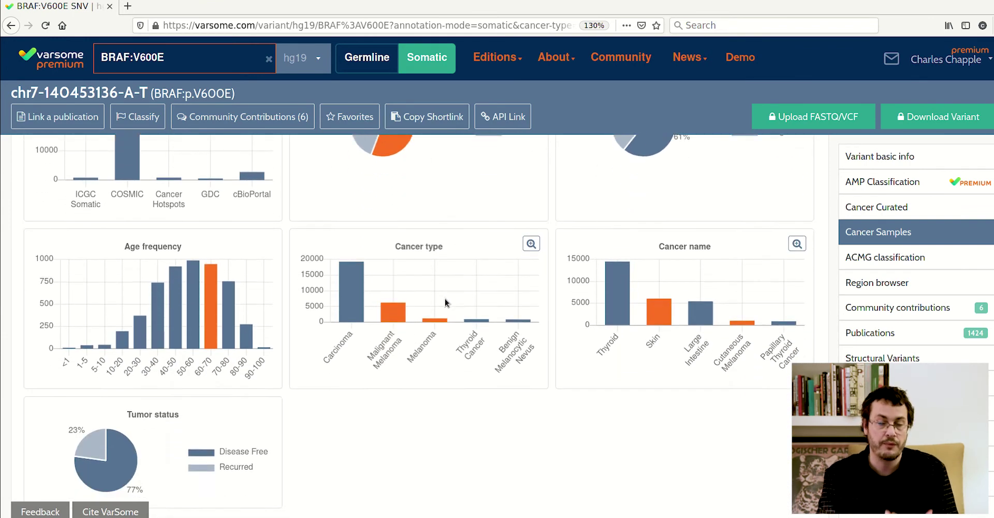
scroll(452, 306, down, 6)
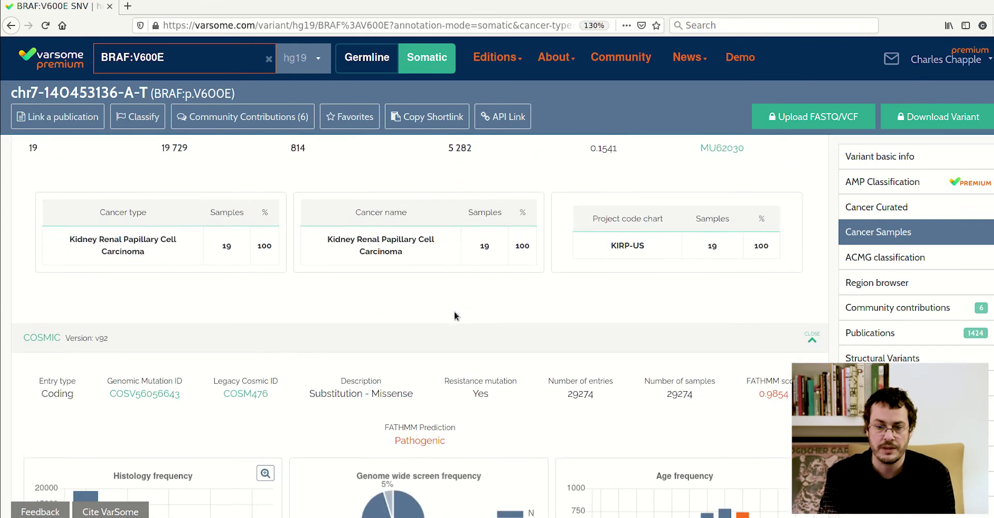
scroll(370, 259, down, 2)
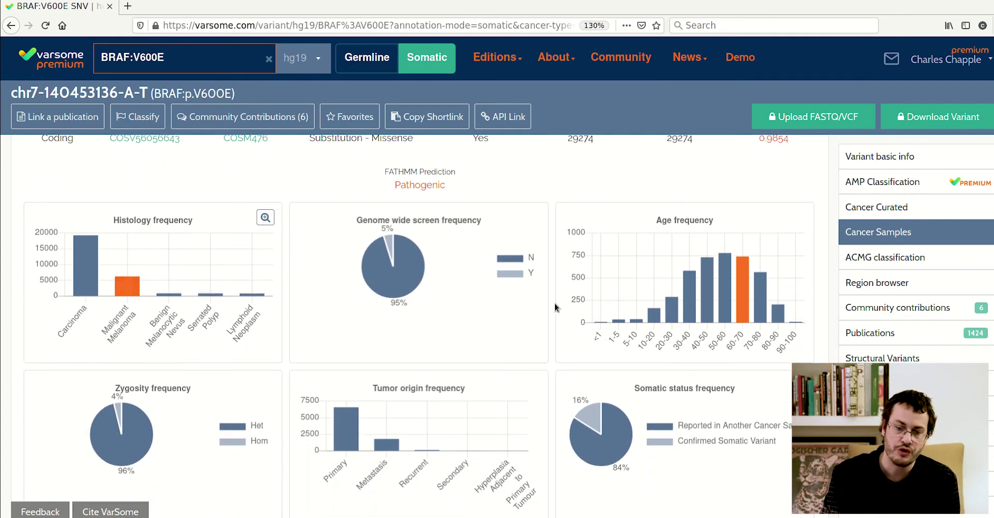
scroll(466, 274, down, 2)
scroll(466, 300, down, 6)
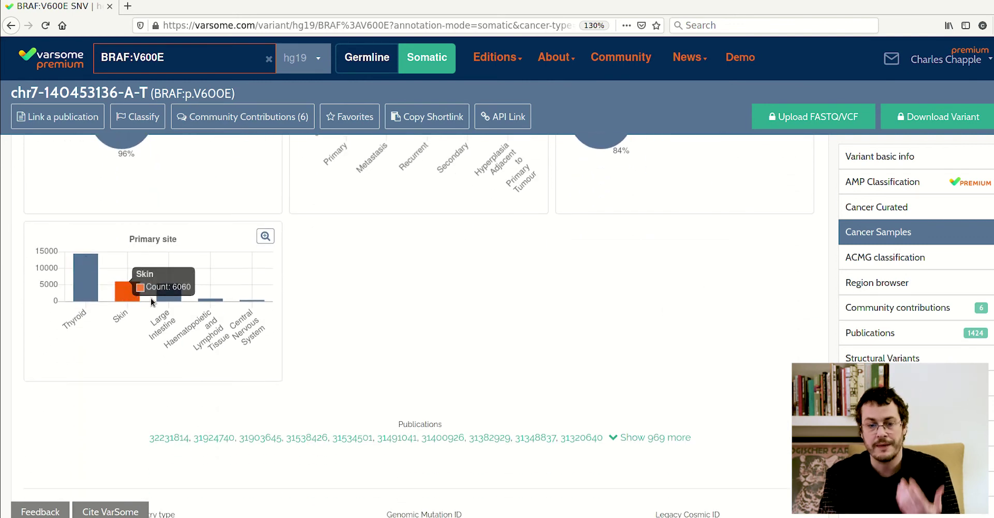
scroll(463, 294, down, 5)
scroll(460, 299, down, 11)
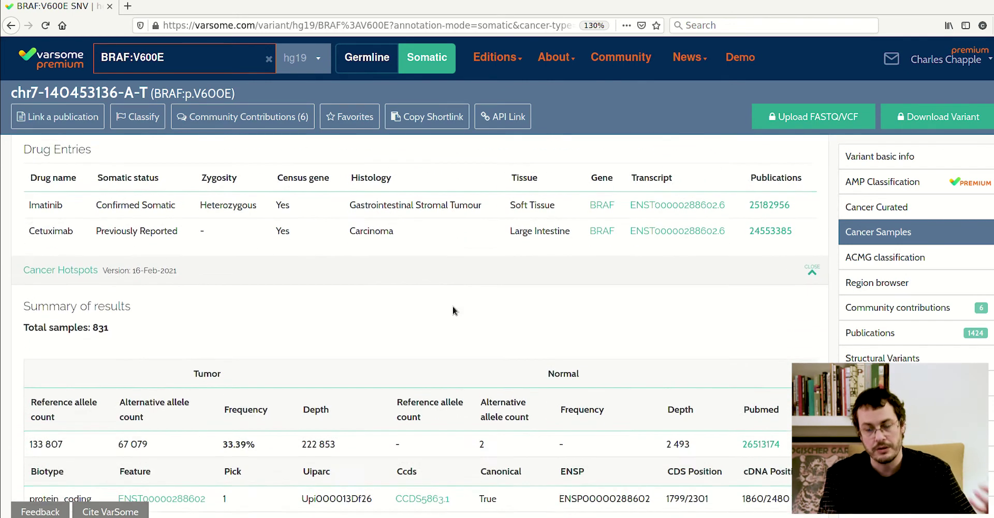
scroll(386, 386, down, 7)
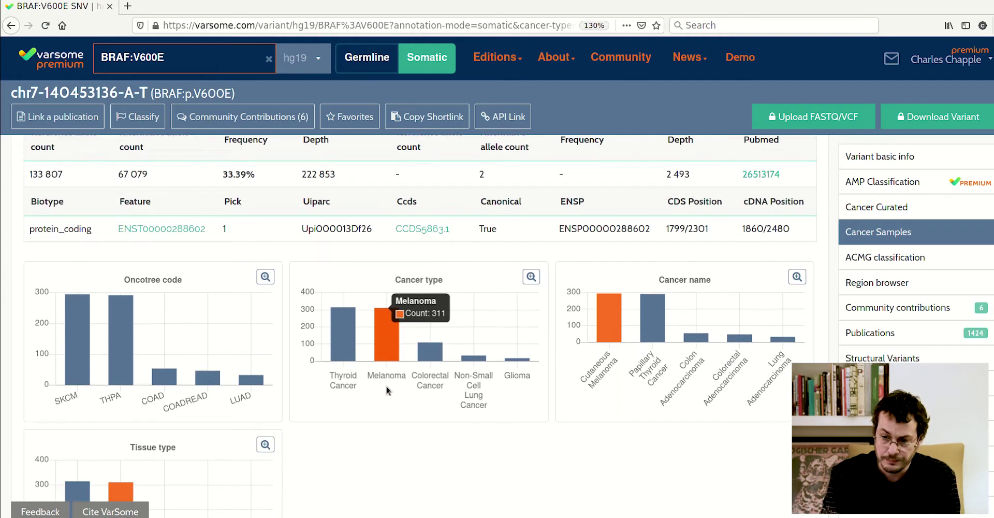